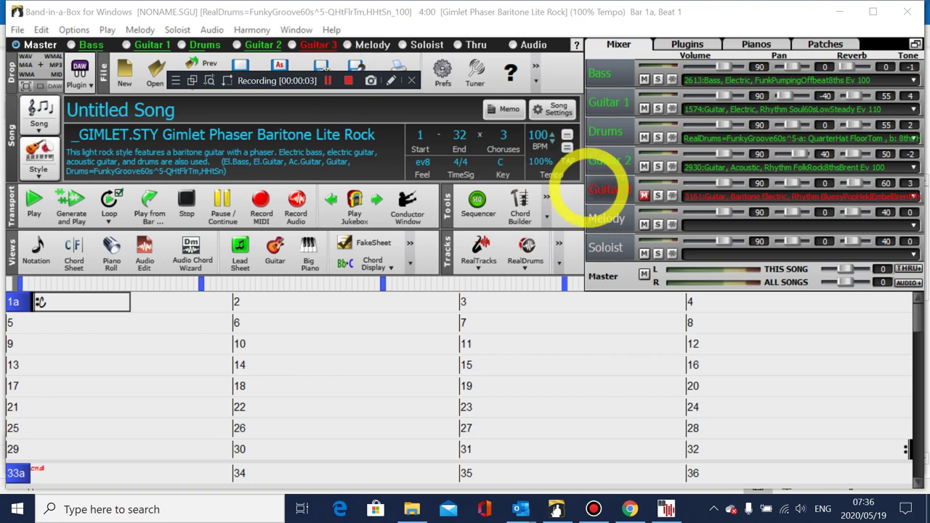
- Unmute the Guitar 3 track in the Mixer so the baritone guitar part plays again
left_click(644, 196)
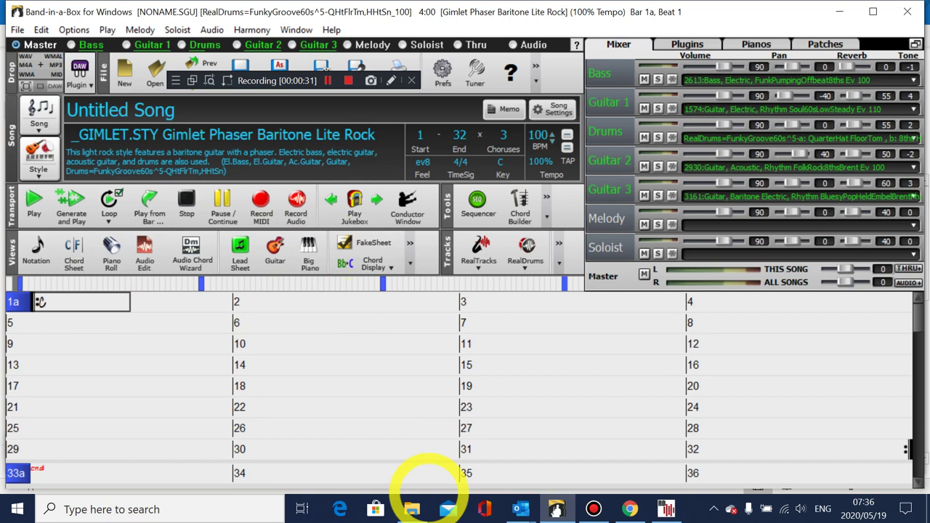
mouse_move(411, 507)
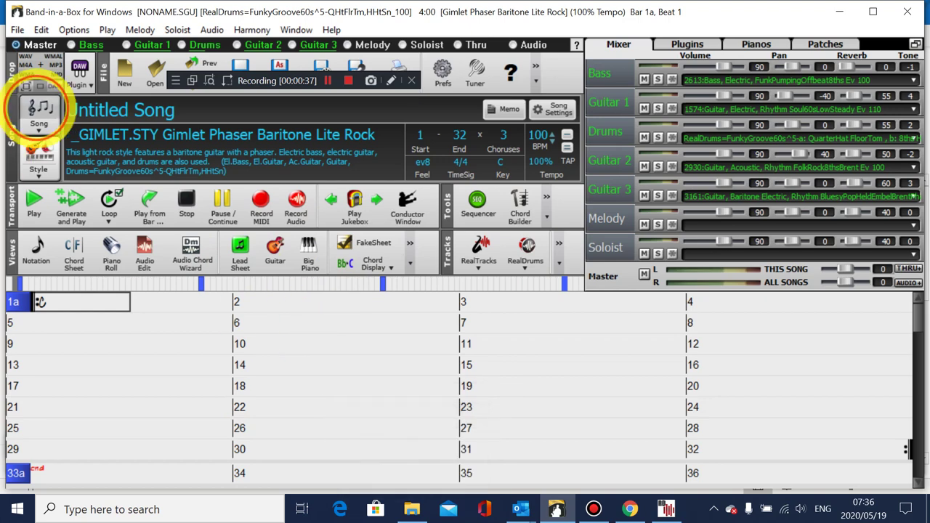
- Load 'All I Have To Do Is Dream_All Parts' from the Nicholas songs folder
left_click(18, 30)
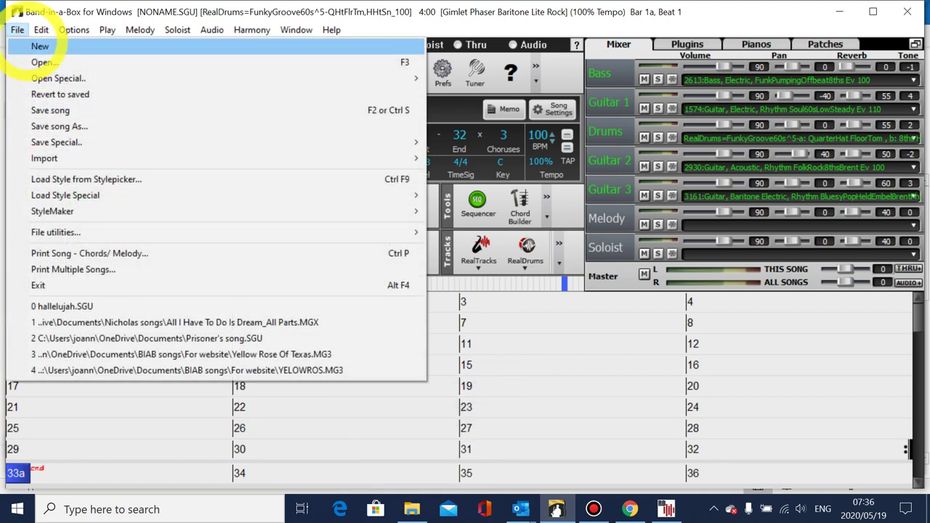
left_click(45, 62)
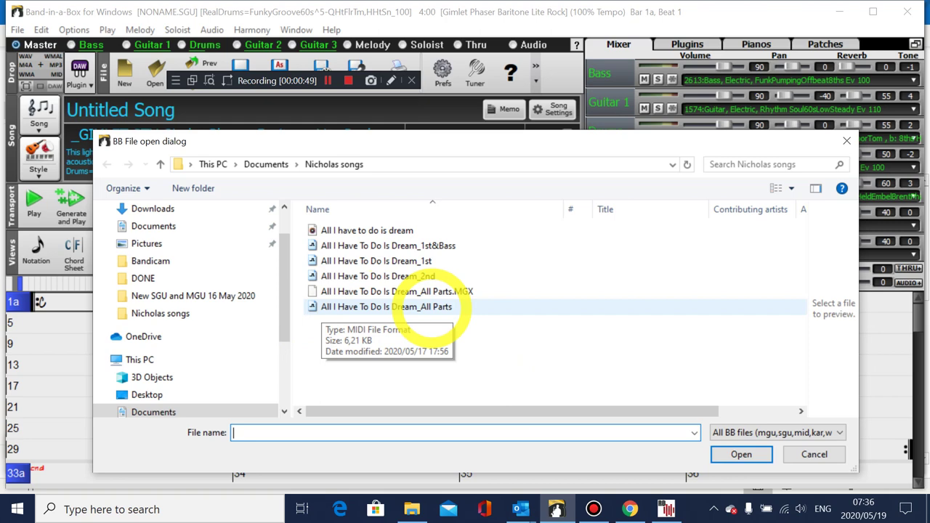
left_click(431, 306)
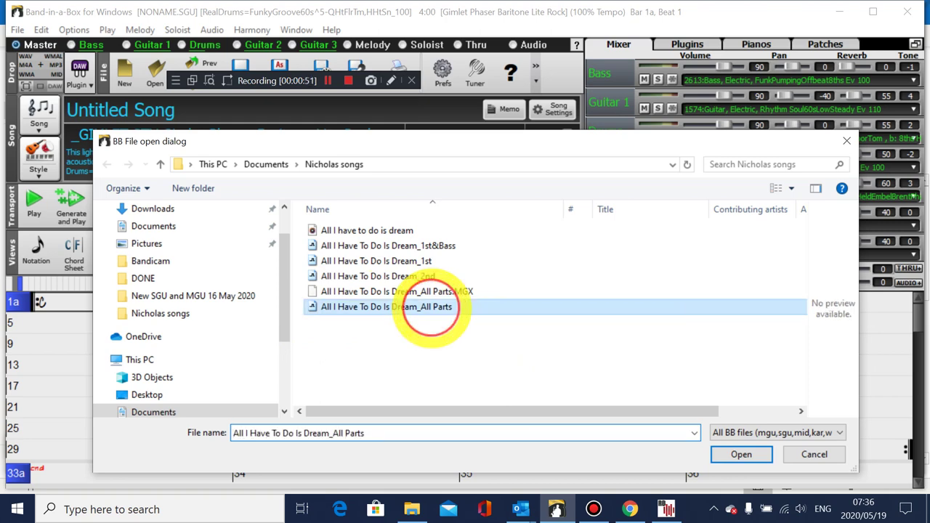
left_click(741, 453)
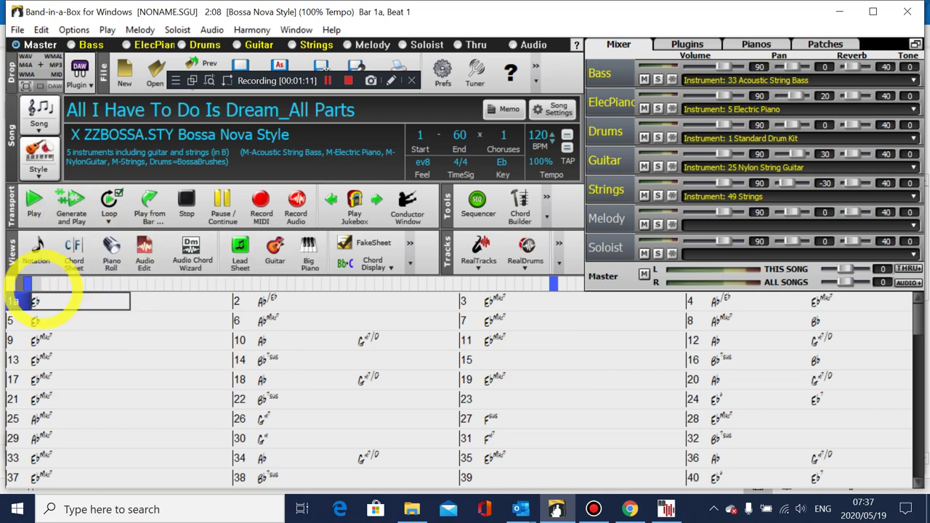
- Generate and play the arrangement, then switch bar 5's part marker to substyle 'b [ZZBOSSA]'
left_click(70, 205)
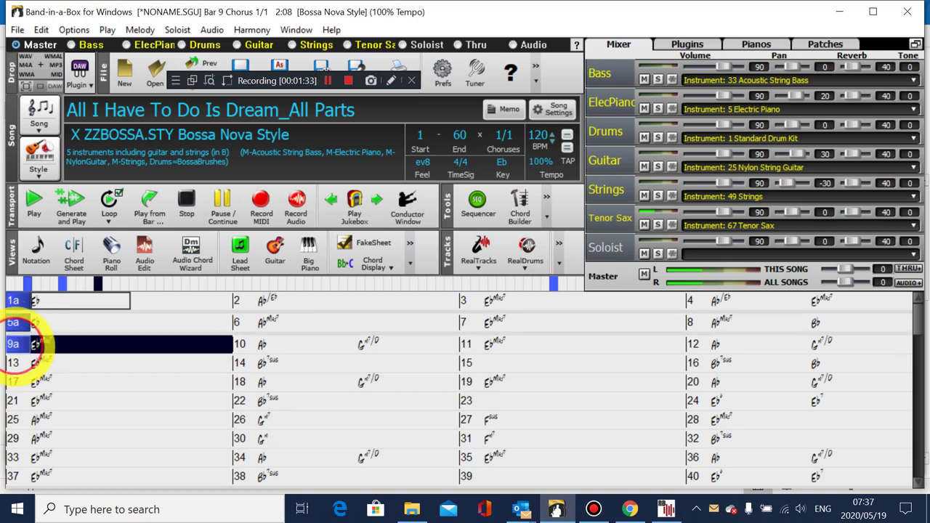
left_click(186, 205)
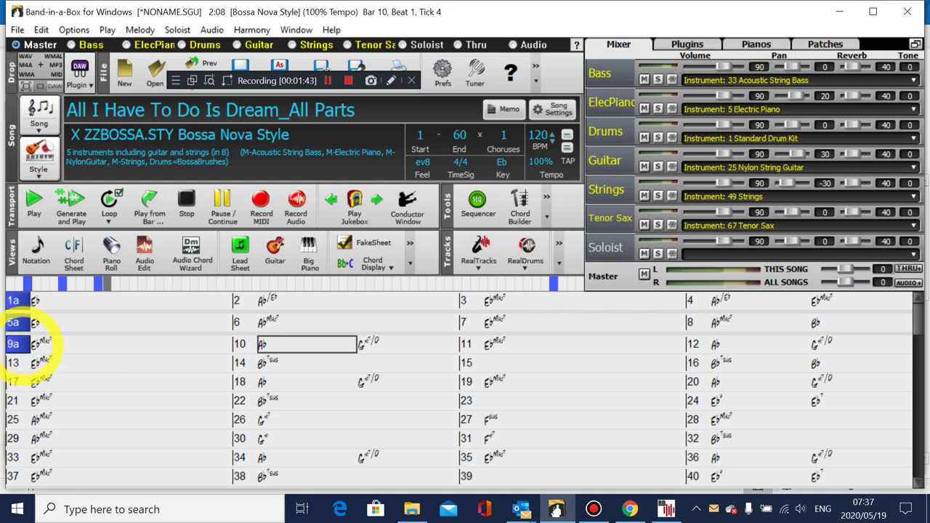
right_click(30, 347)
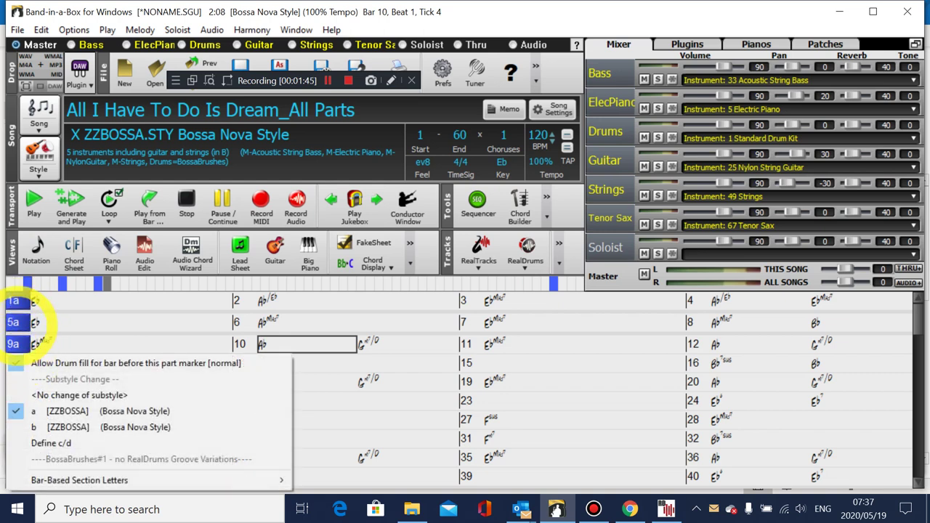
right_click(15, 322)
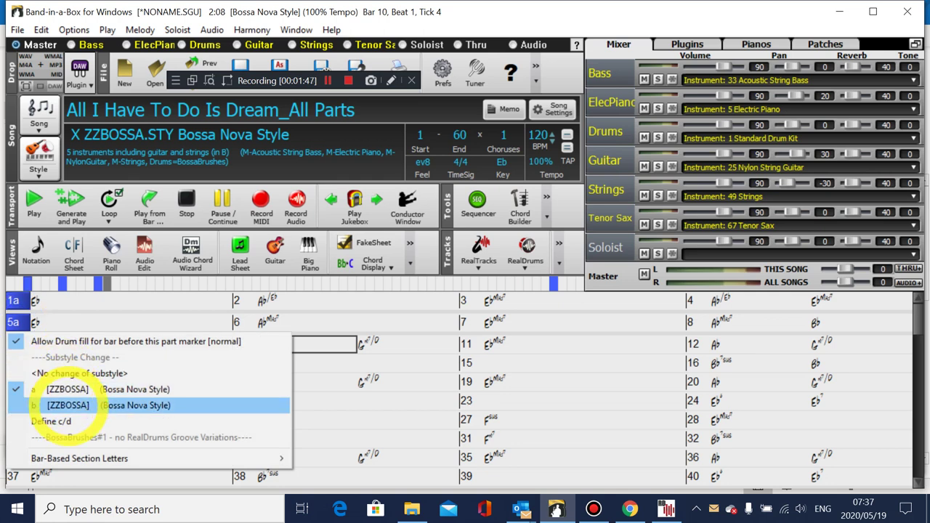
left_click(62, 405)
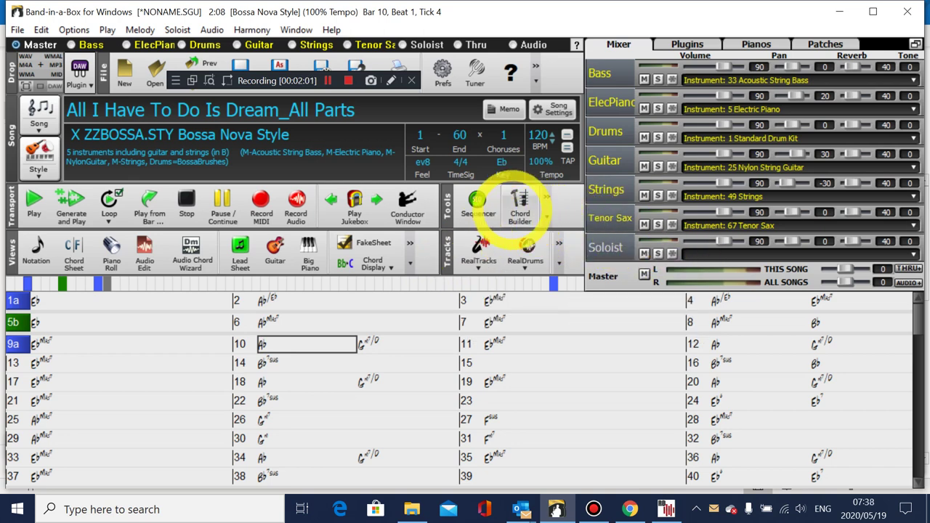
left_click(476, 207)
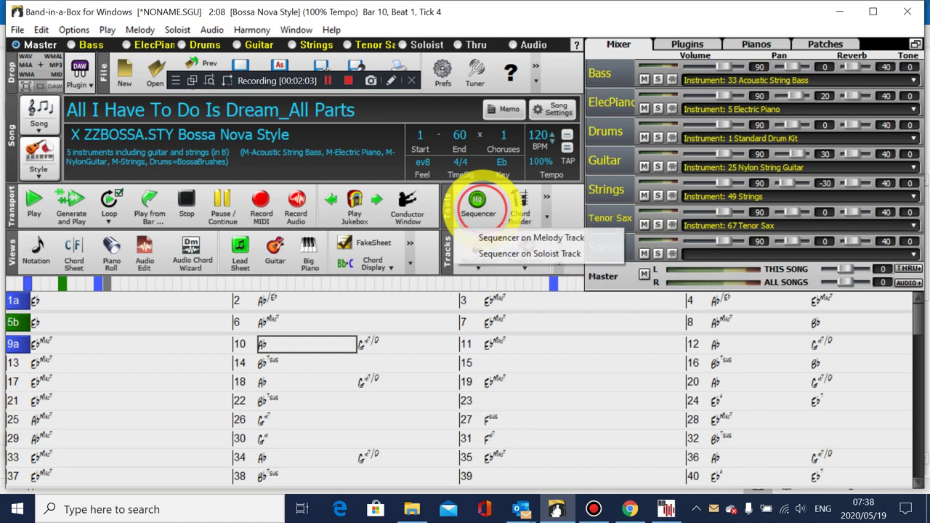
left_click(520, 237)
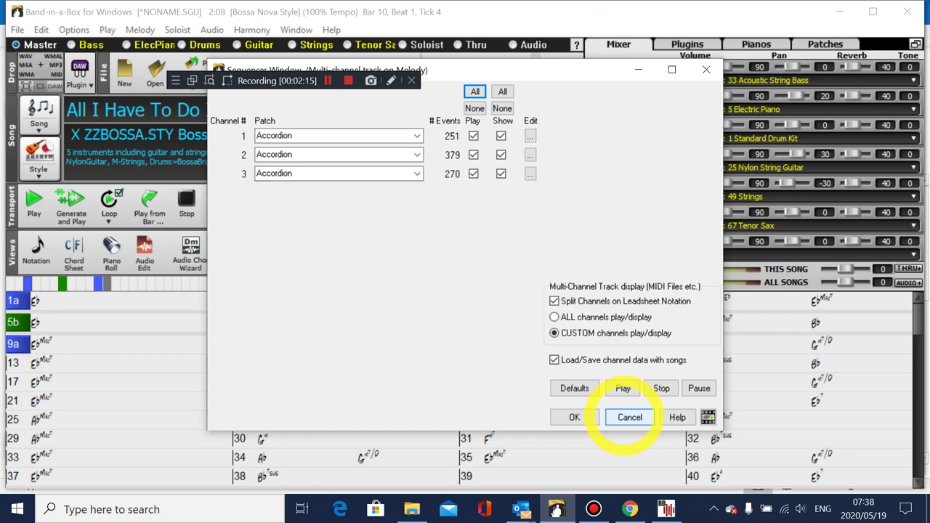
left_click(629, 417)
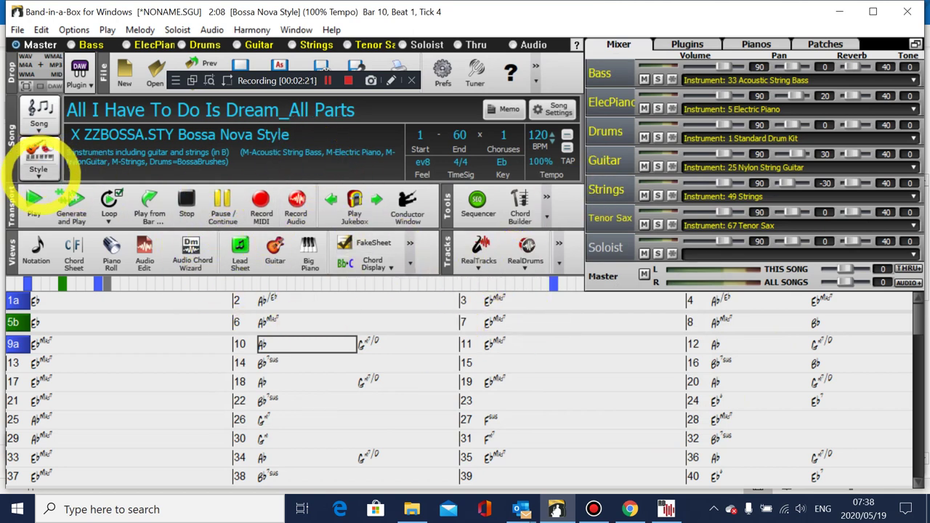
- Open the StylePicker and clear its filters to list every style
left_click(38, 169)
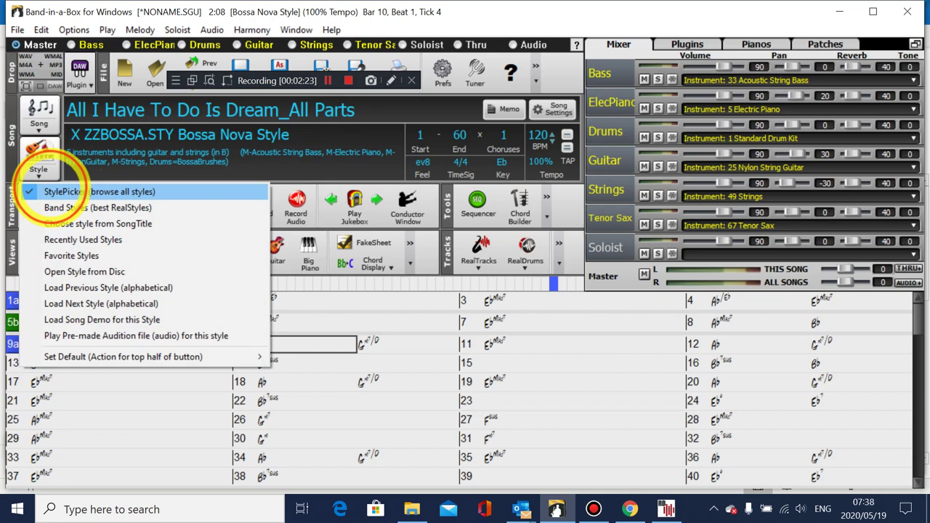
left_click(41, 188)
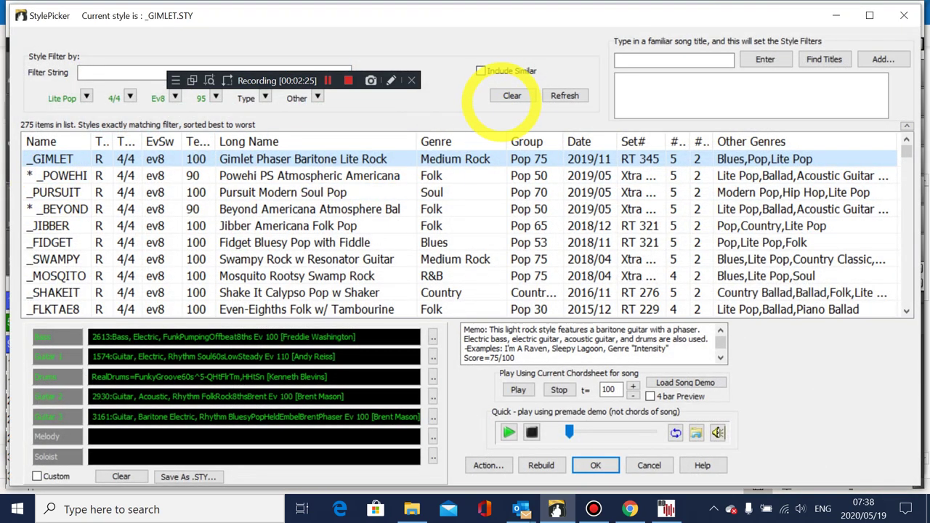
left_click(513, 97)
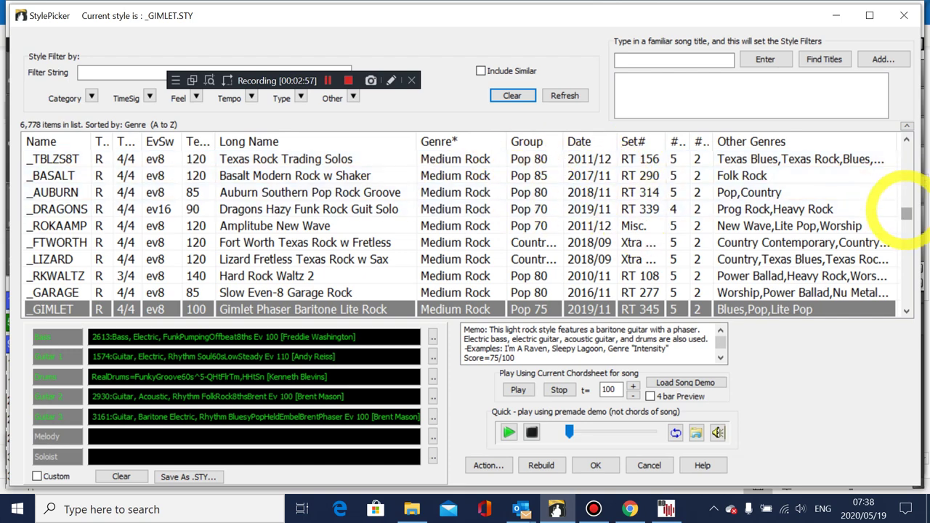
left_click_drag(906, 211, 908, 142)
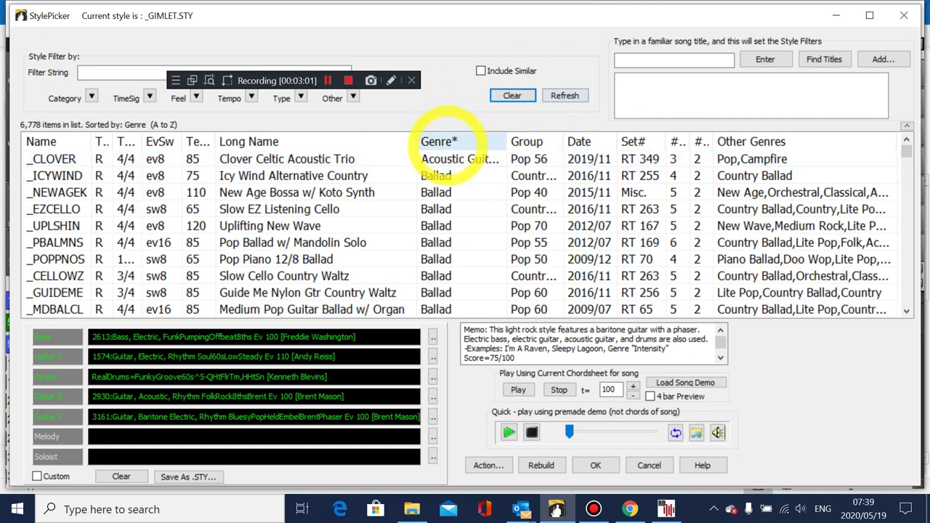
- Filter styles by the song title 'all i have' and apply the _GIMLET style
left_click(621, 60)
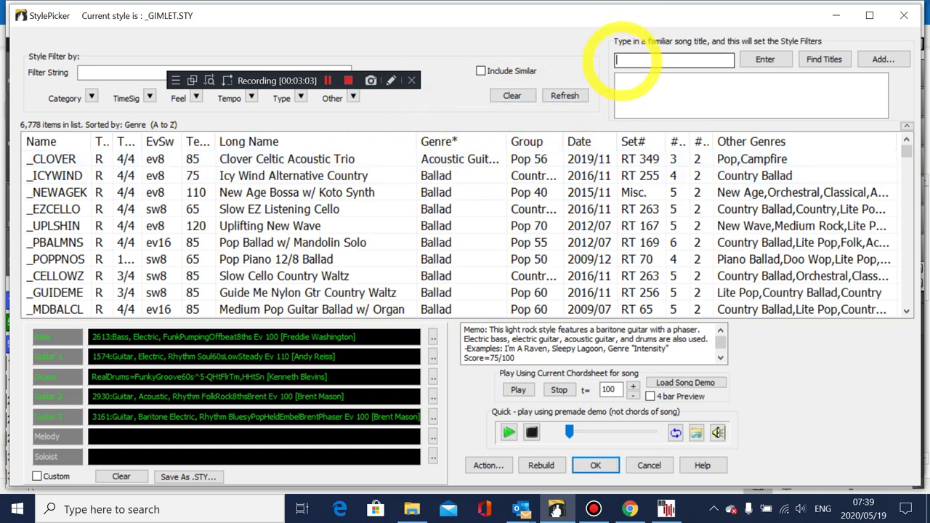
type("all i have")
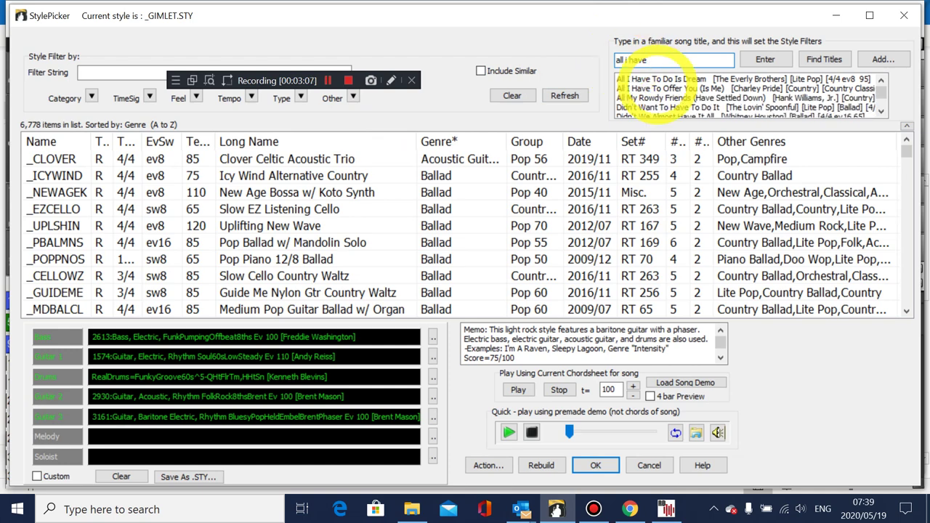
left_click(650, 79)
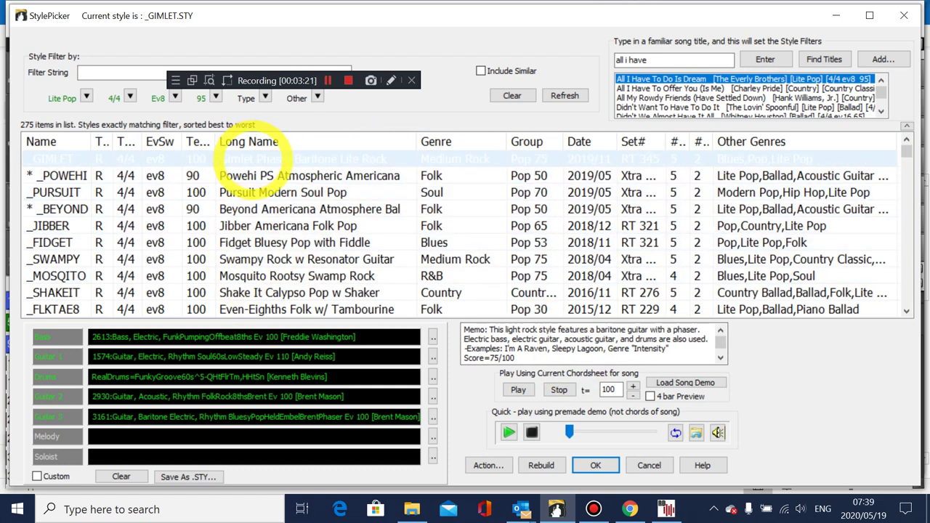
left_click(254, 158)
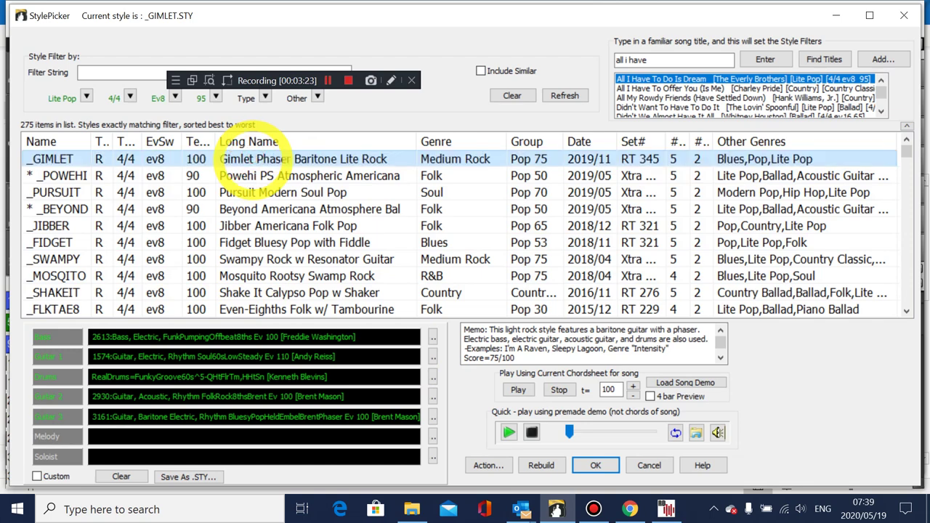
double_click(255, 159)
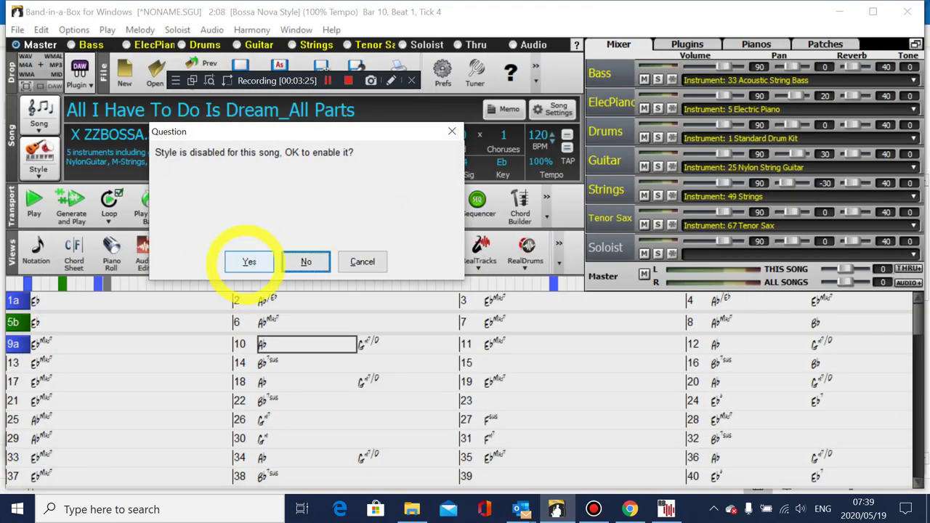
- Enable the disabled _GIMLET style, generate the new arrangement, and stop playback
left_click(246, 260)
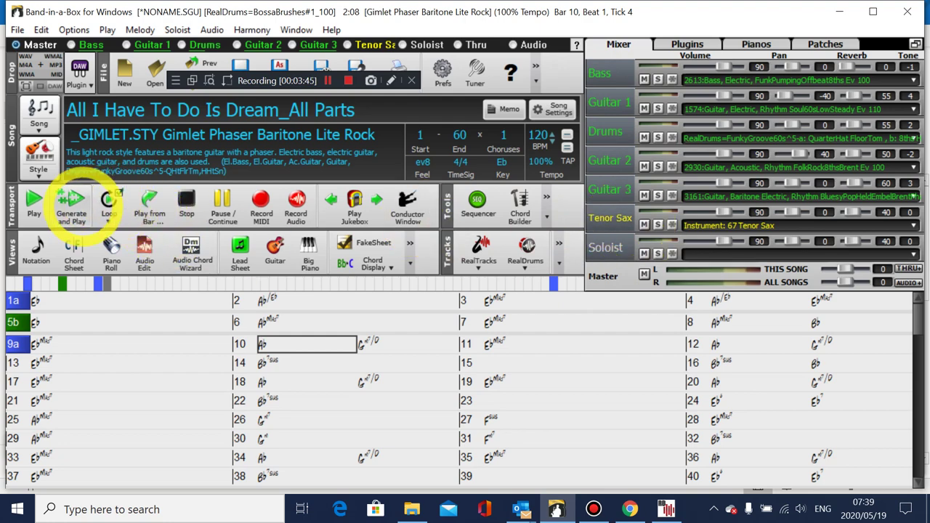
left_click(71, 205)
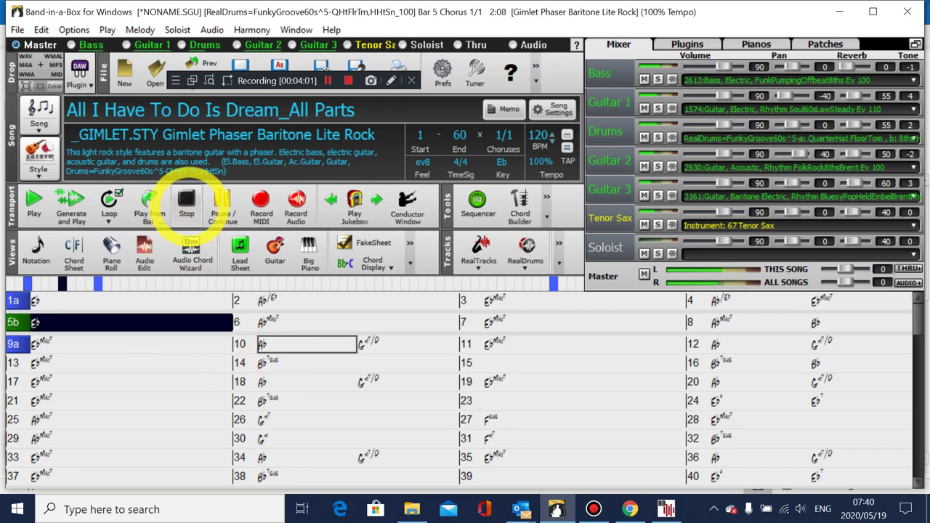
left_click(187, 204)
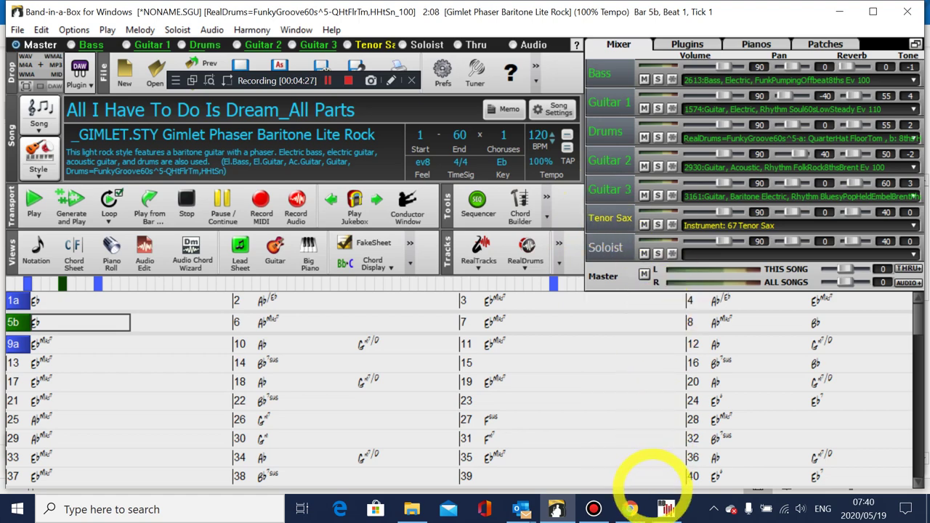
- In RealBand, open the MIDI file 'All I Have To Do Is Dream_All Parts' from Nicholas songs
left_click(666, 508)
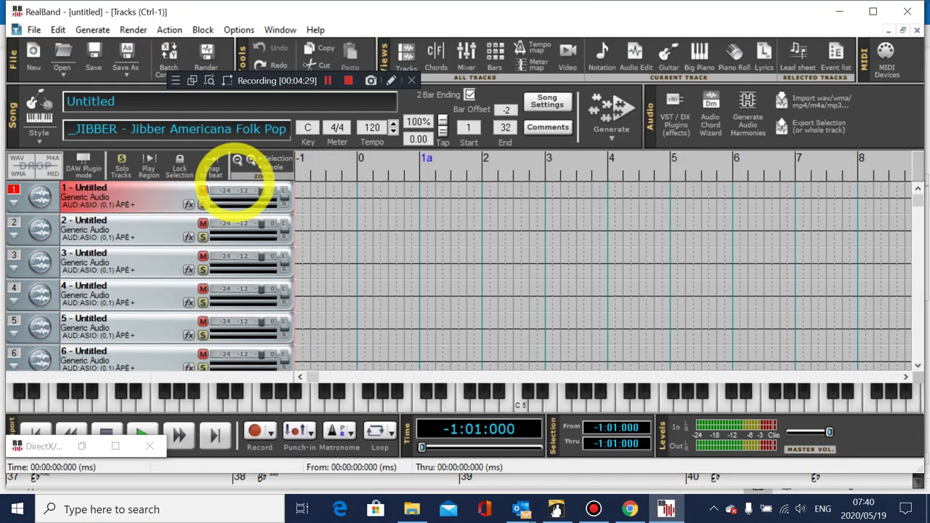
left_click(33, 29)
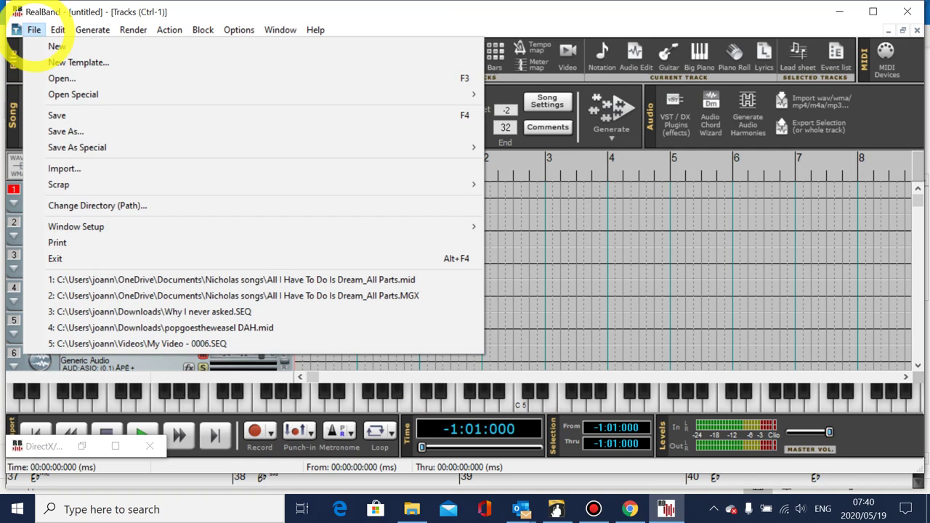
left_click(61, 78)
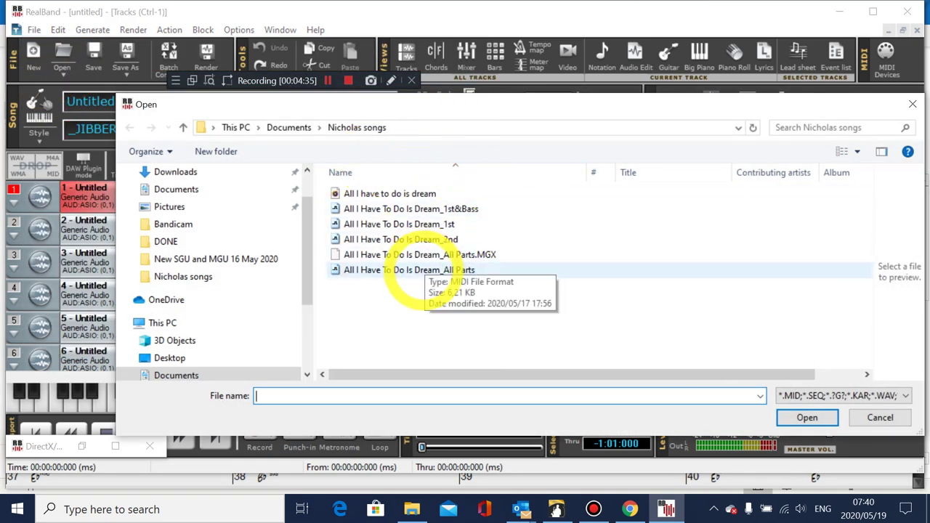
left_click(427, 270)
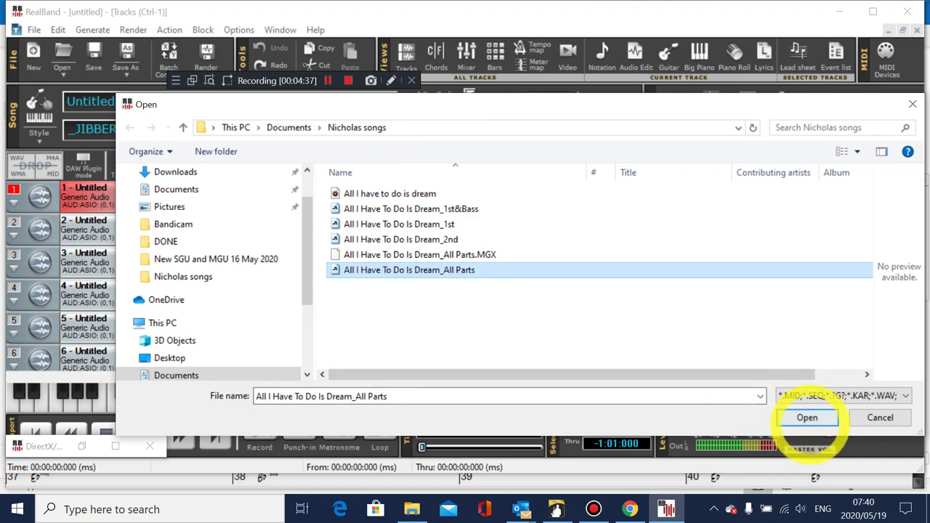
left_click(807, 418)
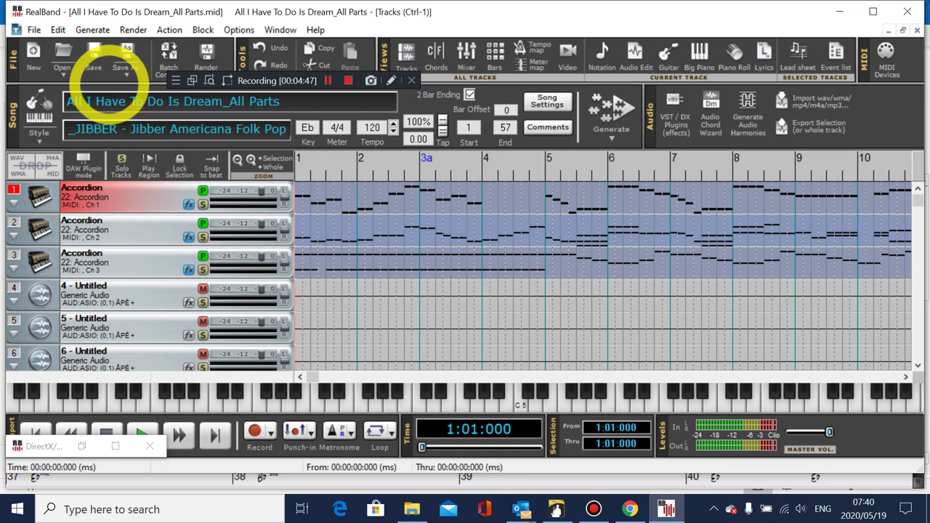
- Render all tracks to individual WAV/MID files, confirming the save with Yes
left_click(133, 29)
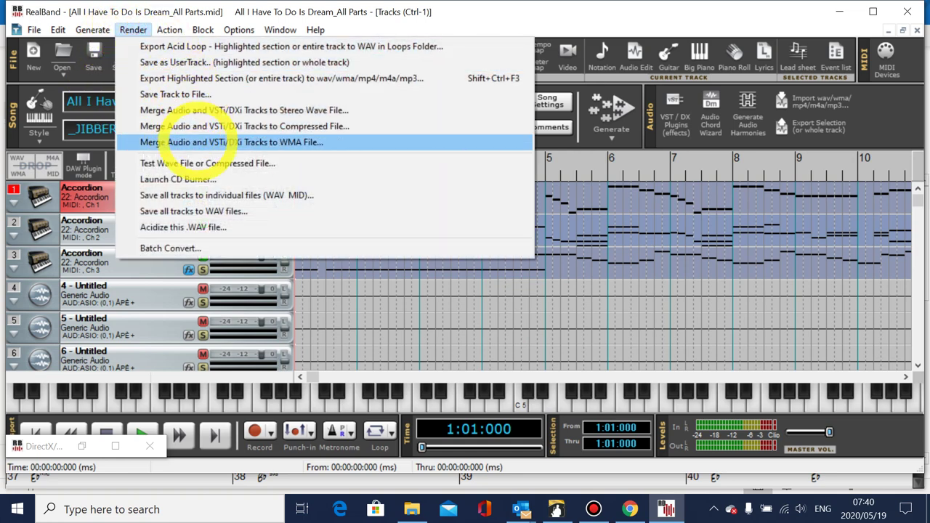
left_click(218, 194)
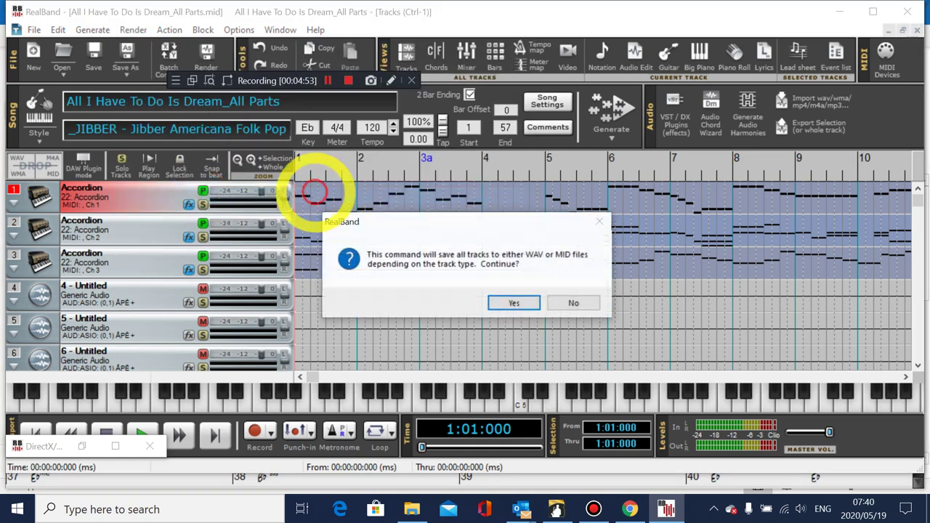
left_click(514, 303)
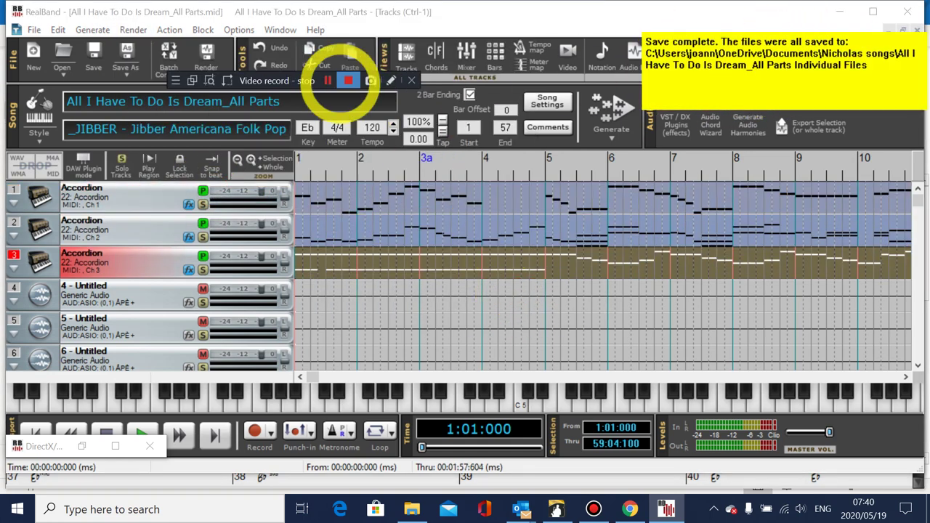
left_click(33, 30)
mouse_move(58, 30)
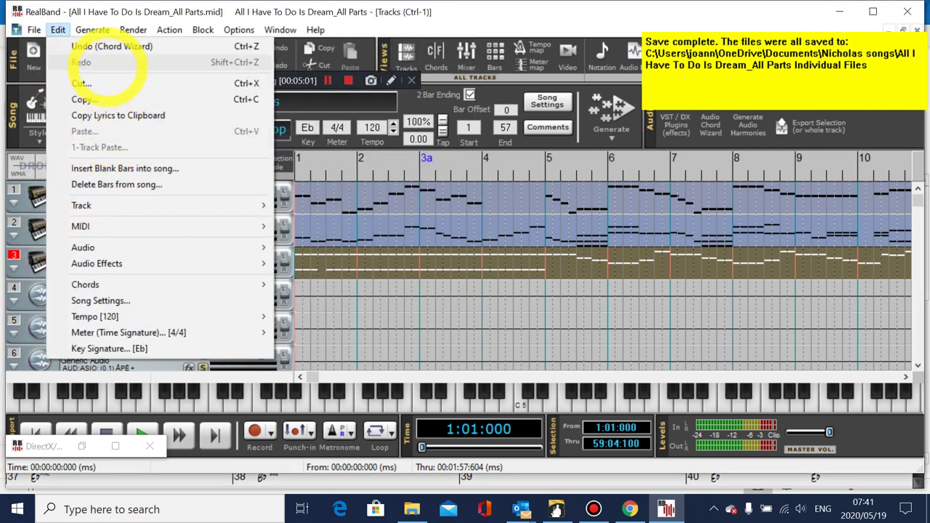
- Start a new empty untitled song, dismissing the save prompt, after briefly checking Band-in-a-Box
left_click(45, 46)
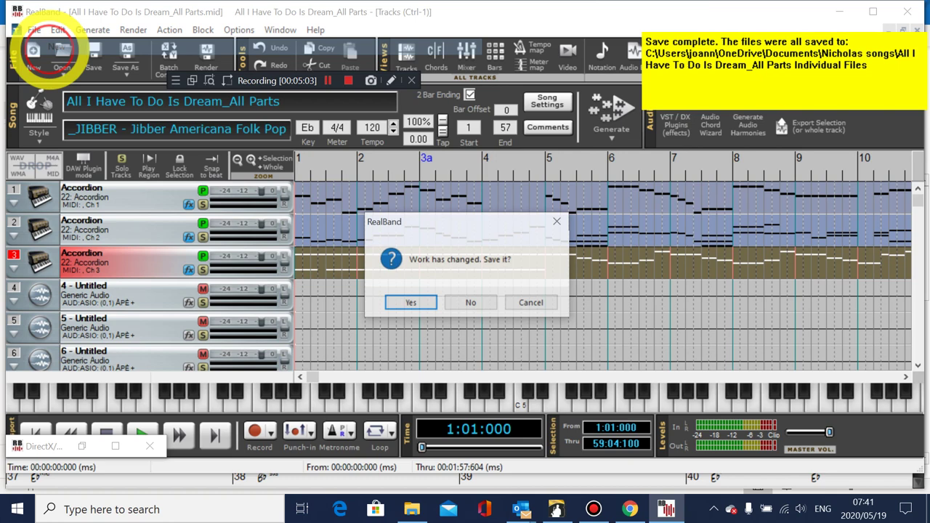
left_click(472, 303)
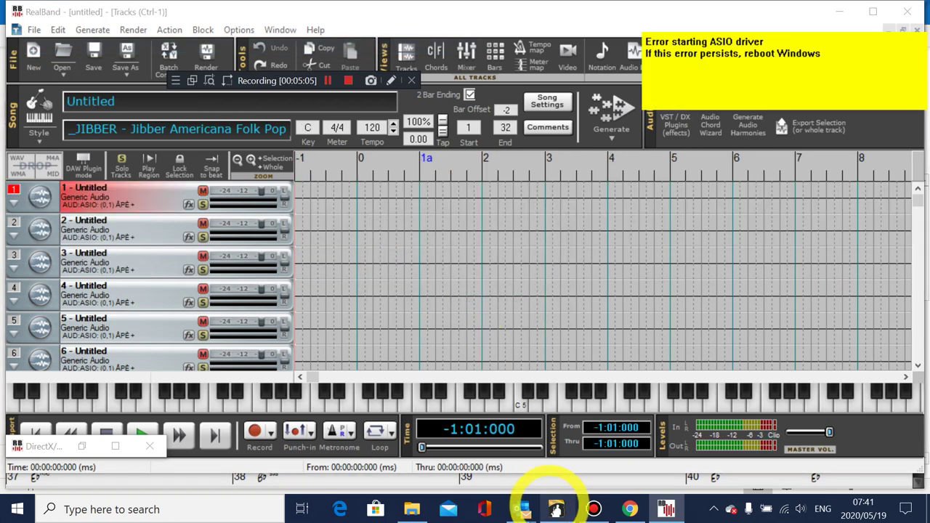
left_click(556, 509)
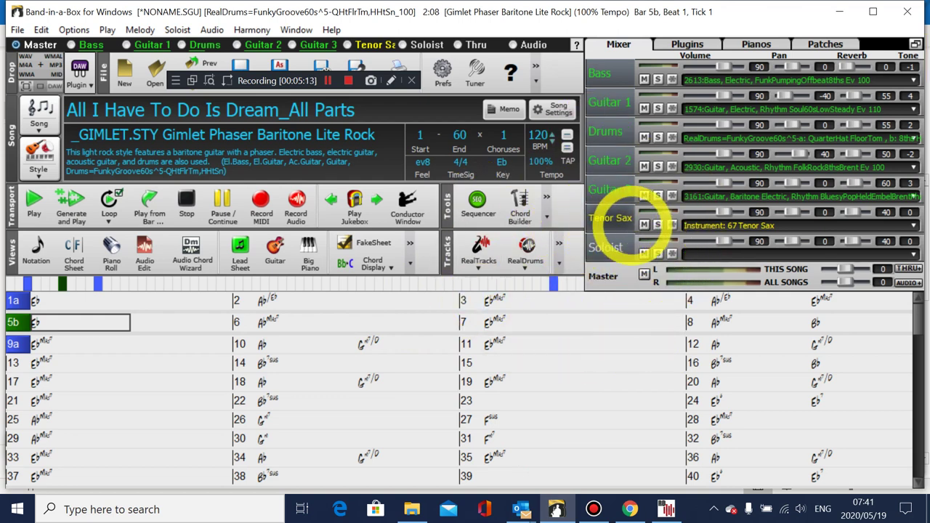
left_click(664, 505)
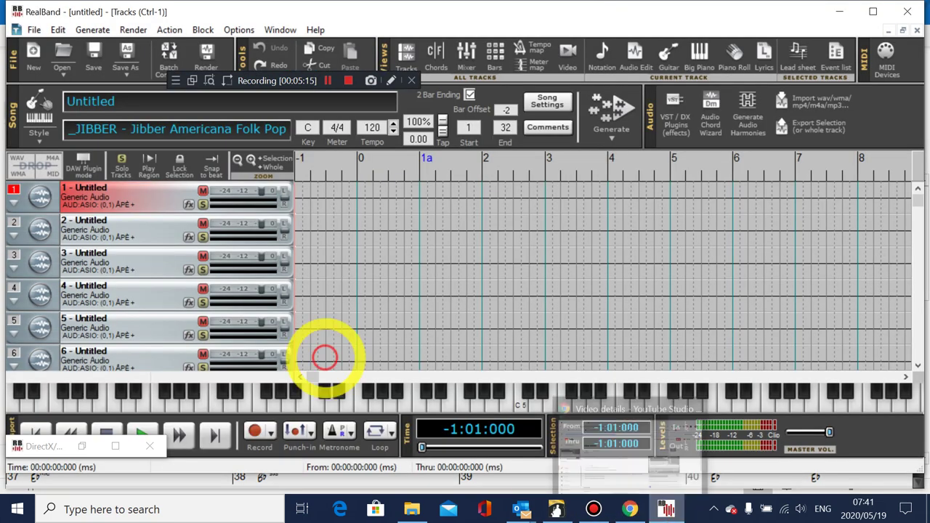
left_click(32, 29)
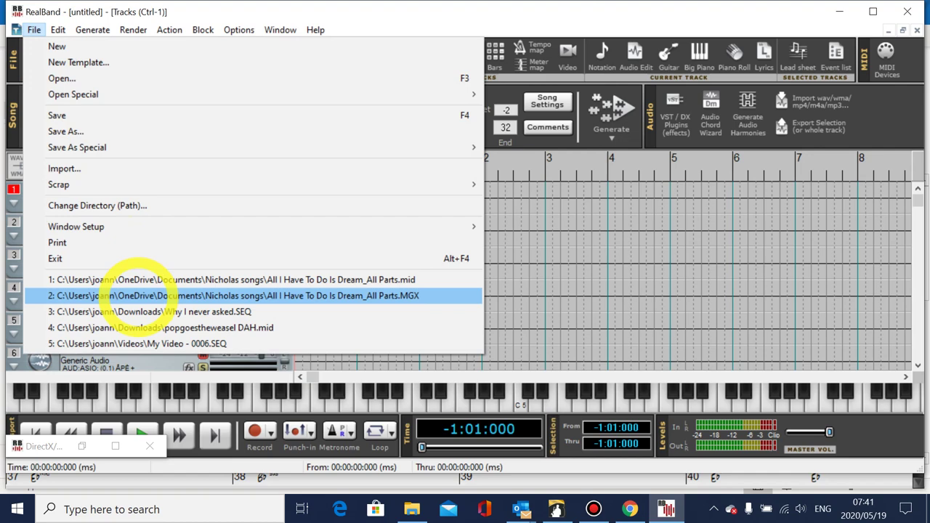
- Reopen All I Have To Do Is Dream_All Parts.MGX from the File menu's recent-files list
left_click(135, 295)
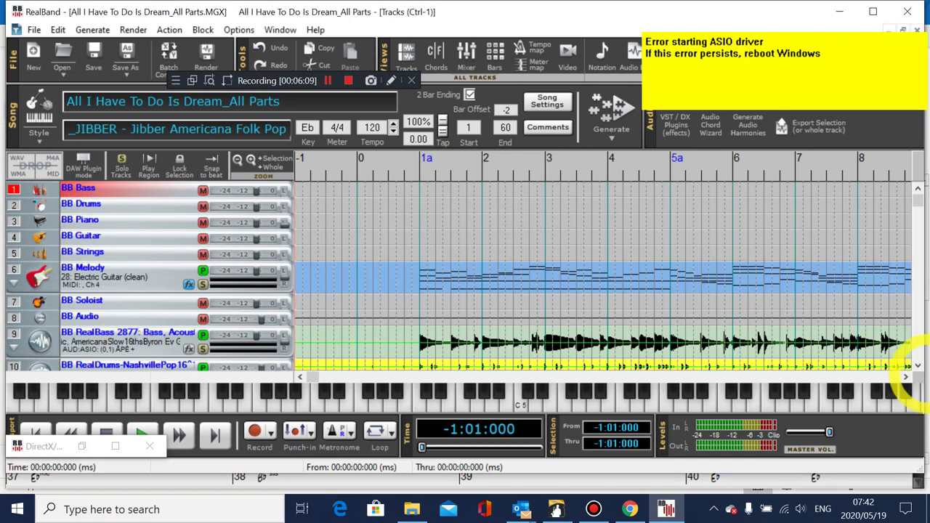
- Scroll through the track list and select the empty track 14 below RealStrings
scroll(917, 366, "down", 5)
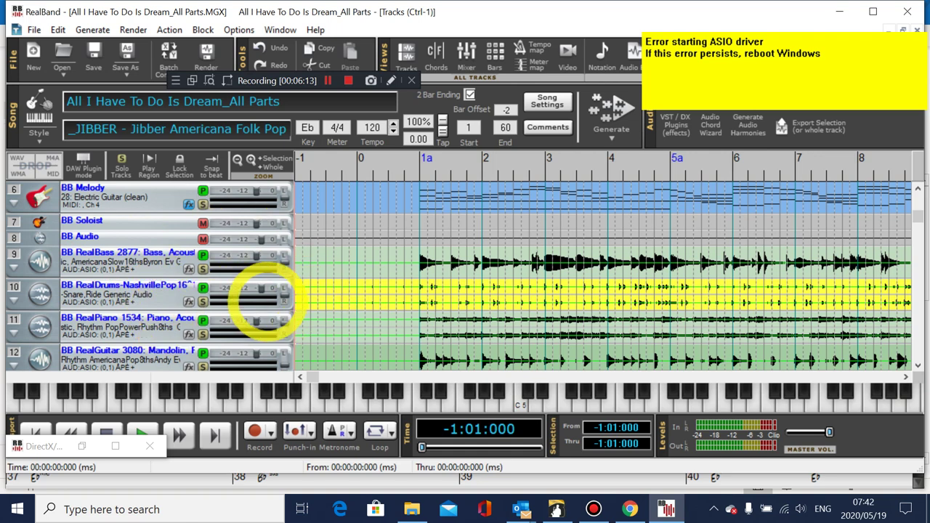
left_click(557, 509)
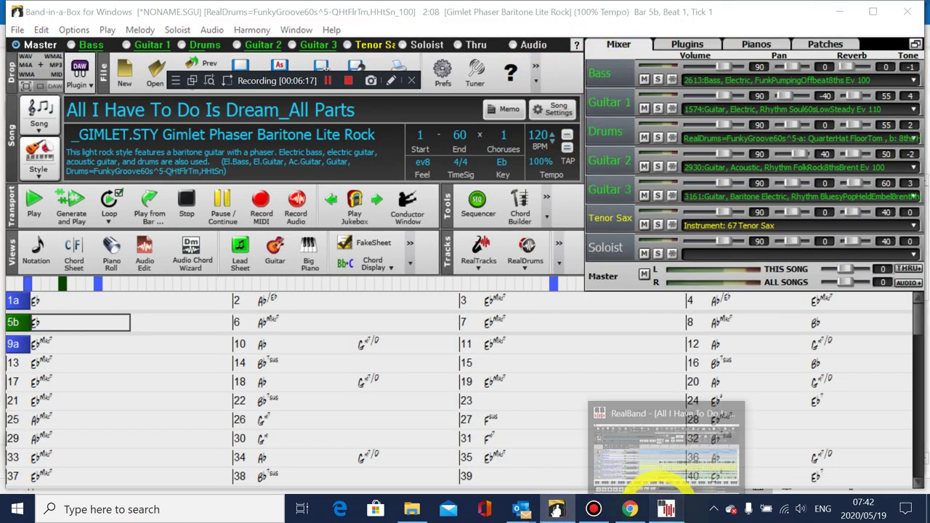
left_click(667, 509)
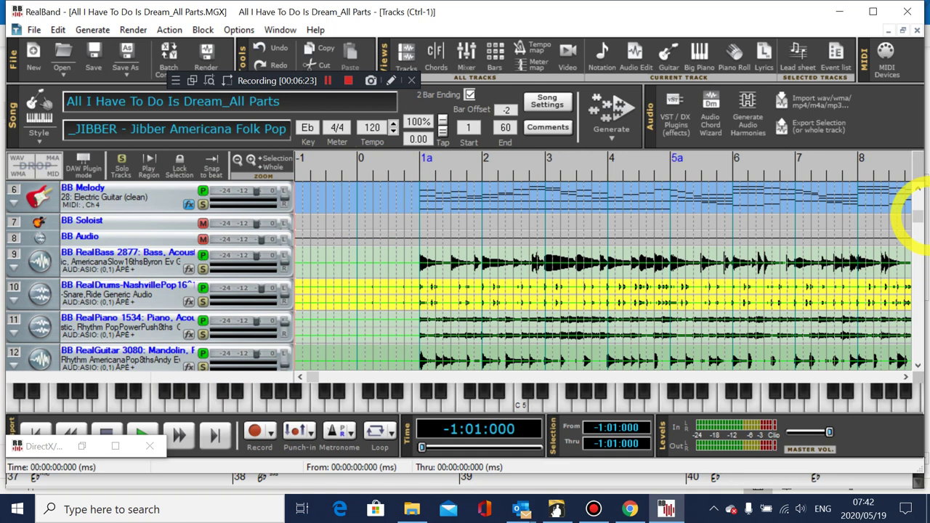
left_click(918, 188)
left_click(918, 188)
left_click(918, 188)
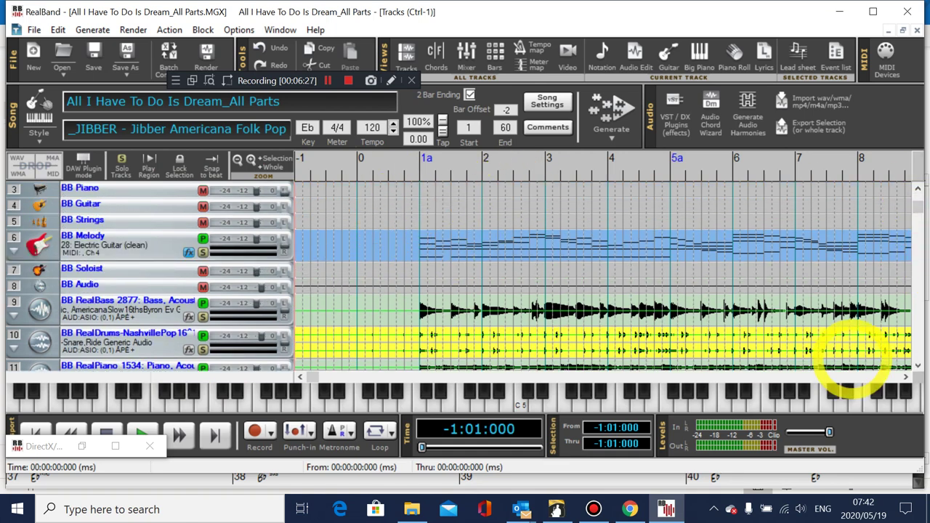
left_click(917, 366)
left_click(917, 365)
left_click(917, 366)
left_click(917, 365)
left_click(917, 365)
left_click(917, 365)
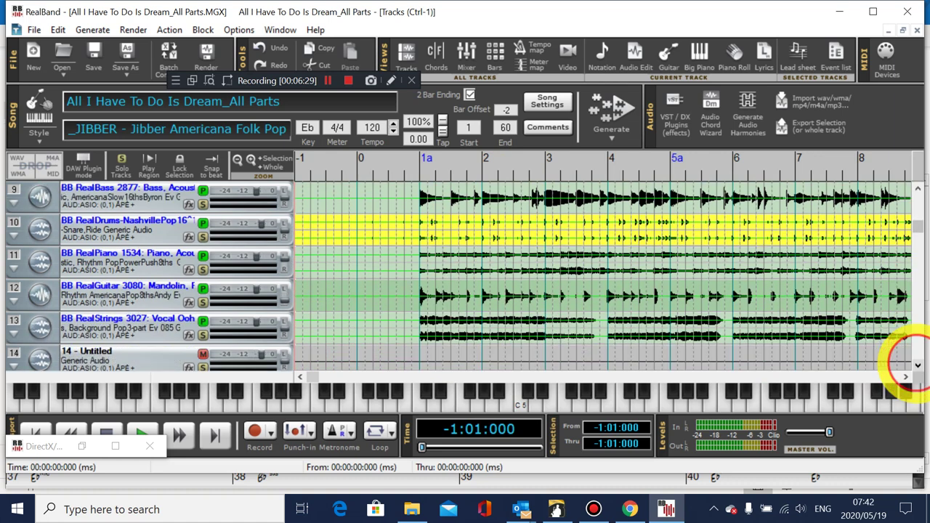
left_click(917, 365)
left_click(917, 366)
left_click(423, 293)
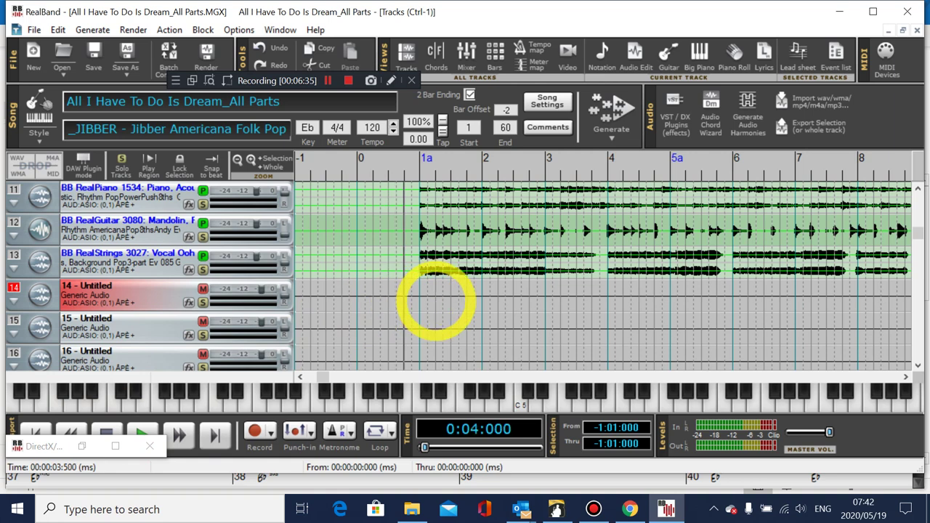
- Import '1 - Accordion' from Individual Files onto track 14, keeping the song's existing chord symbols
right_click(420, 308)
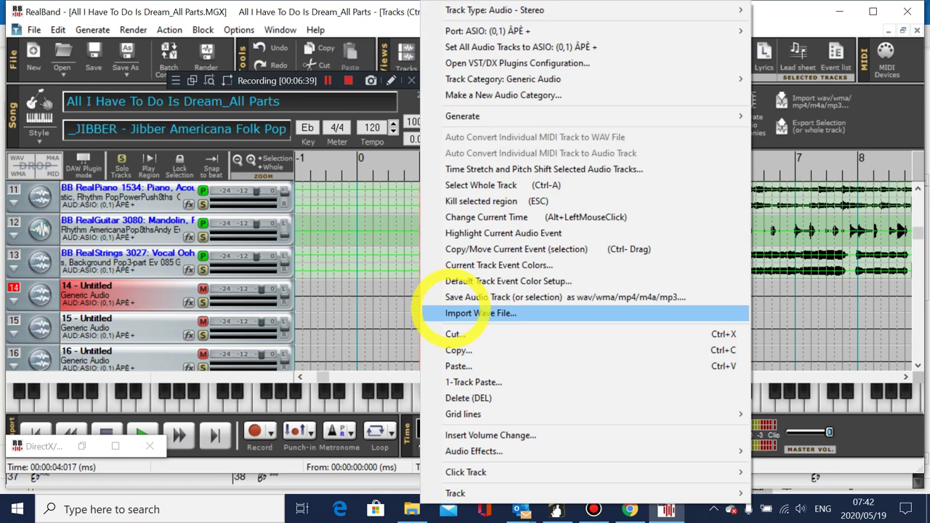
left_click(32, 31)
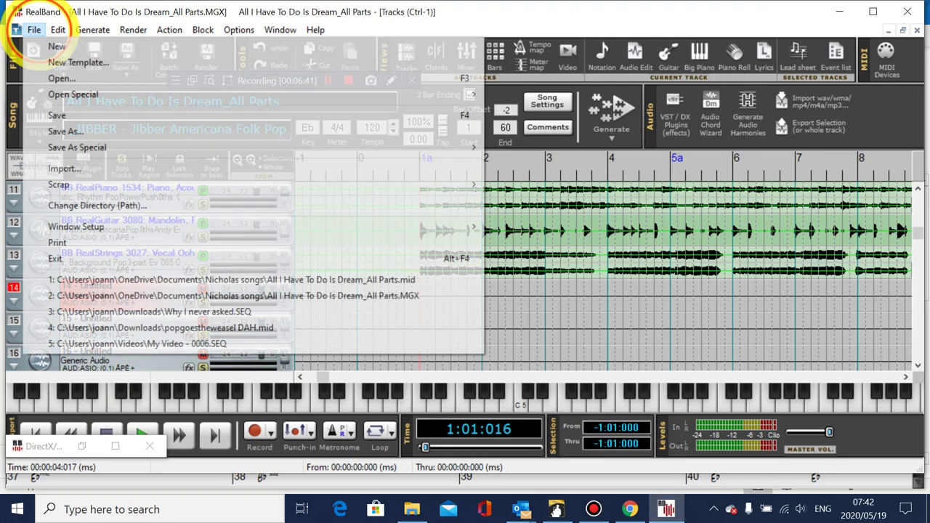
left_click(82, 167)
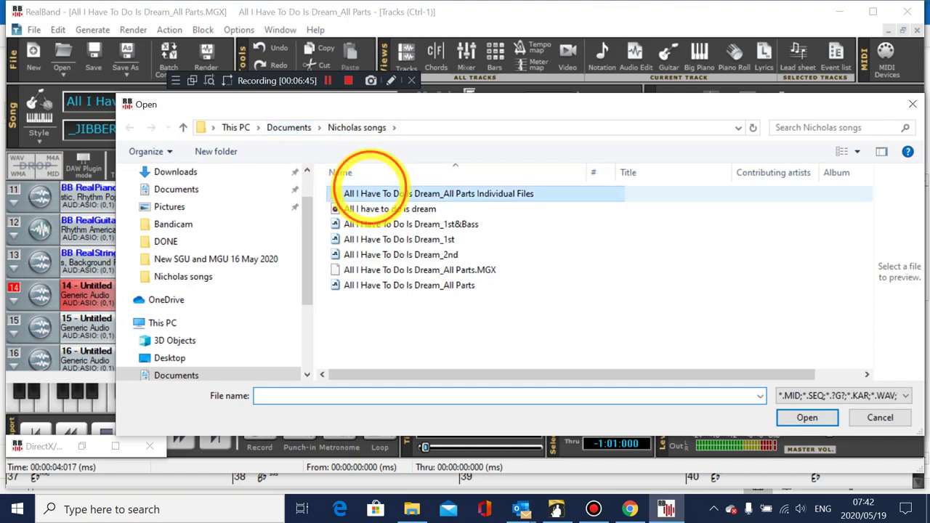
double_click(370, 192)
double_click(371, 191)
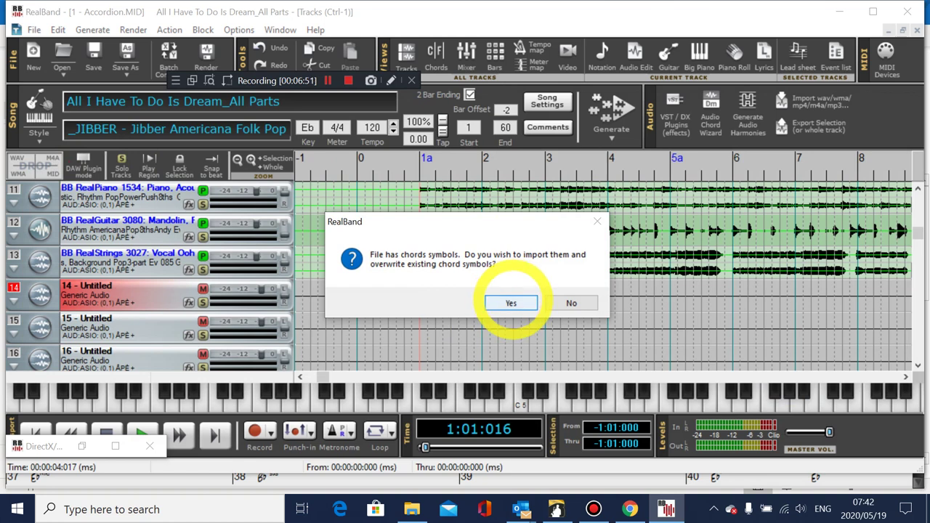
left_click(573, 303)
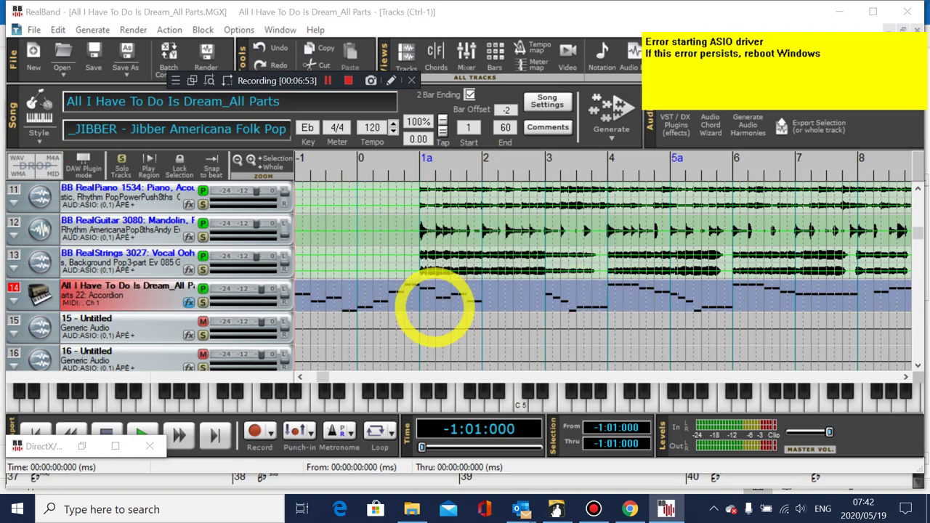